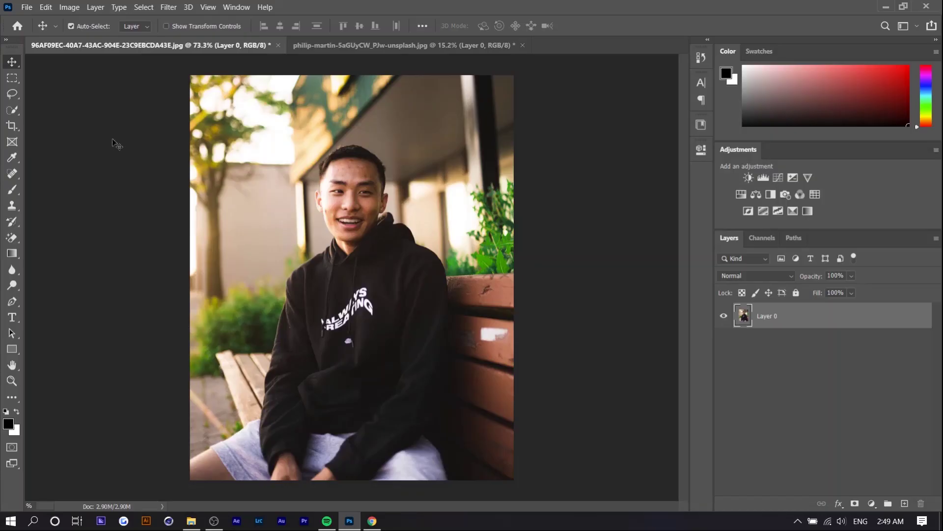
# - Glance at the orange beanie photo and its Unsplash page, then return to the smiling man photo
pyautogui.click(317, 44)
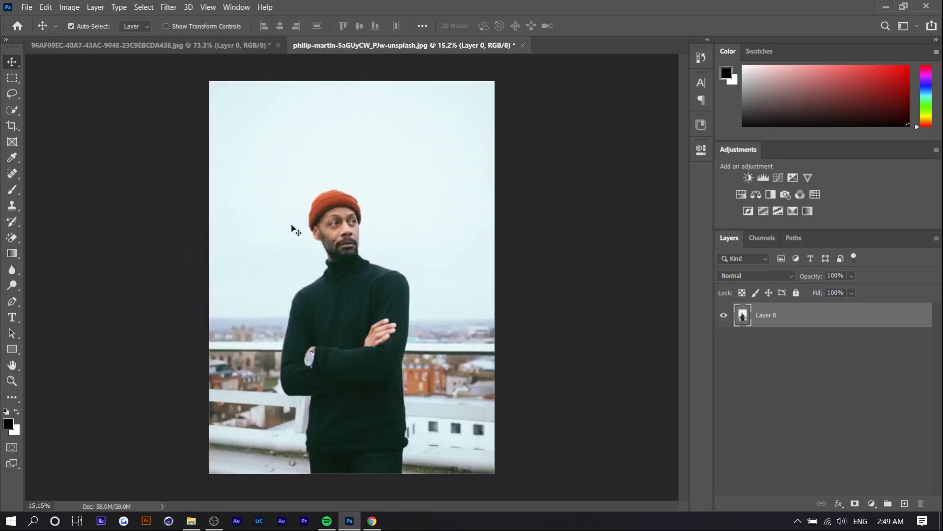
pyautogui.click(373, 522)
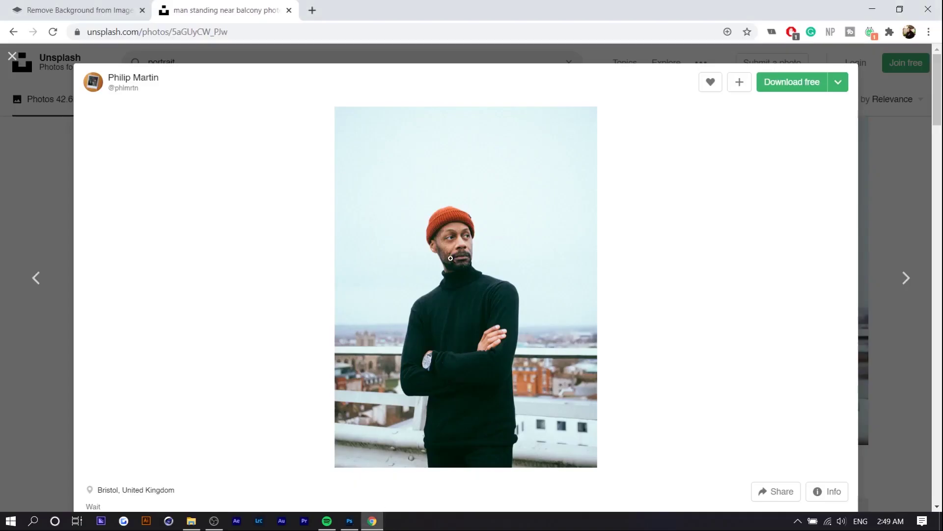
pyautogui.click(349, 521)
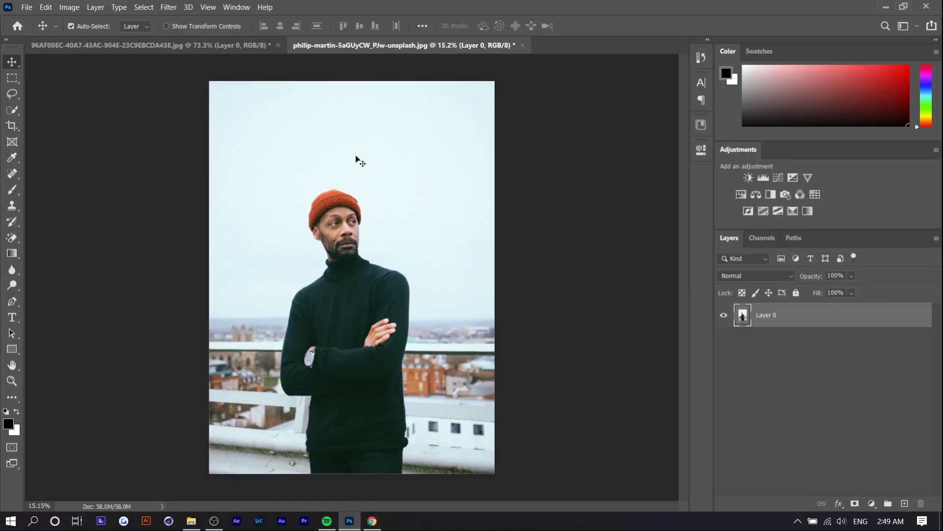
pyautogui.click(200, 47)
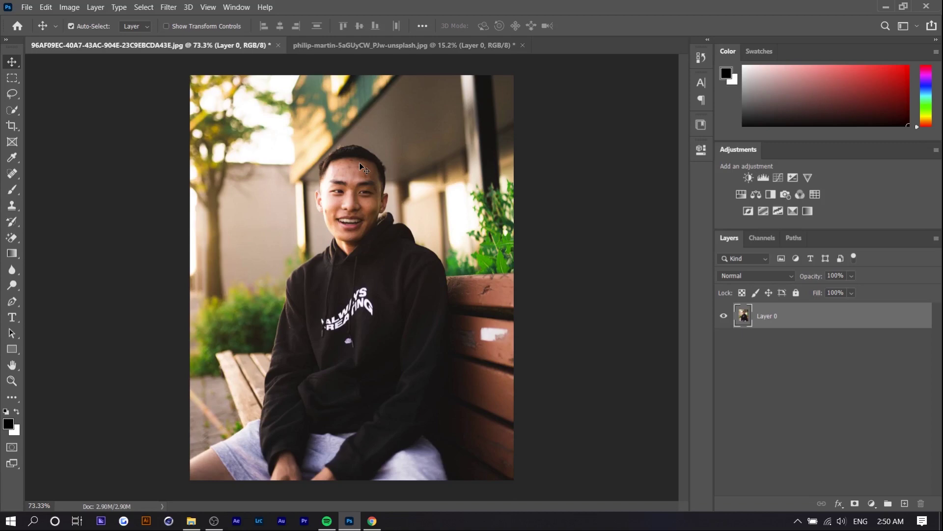
# - Select the smiling man with Object Selection's Select Subject and mask out the background
pyautogui.click(7, 109)
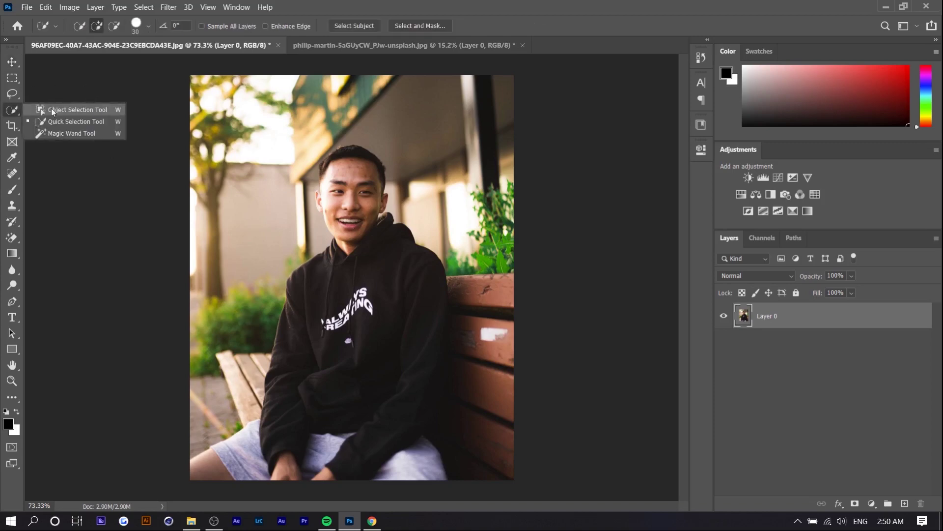
pyautogui.click(353, 25)
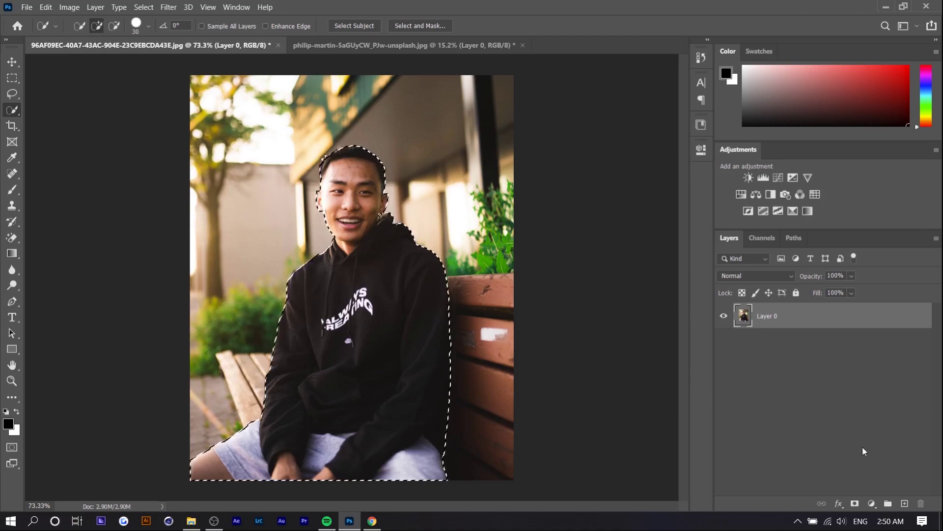
pyautogui.click(854, 504)
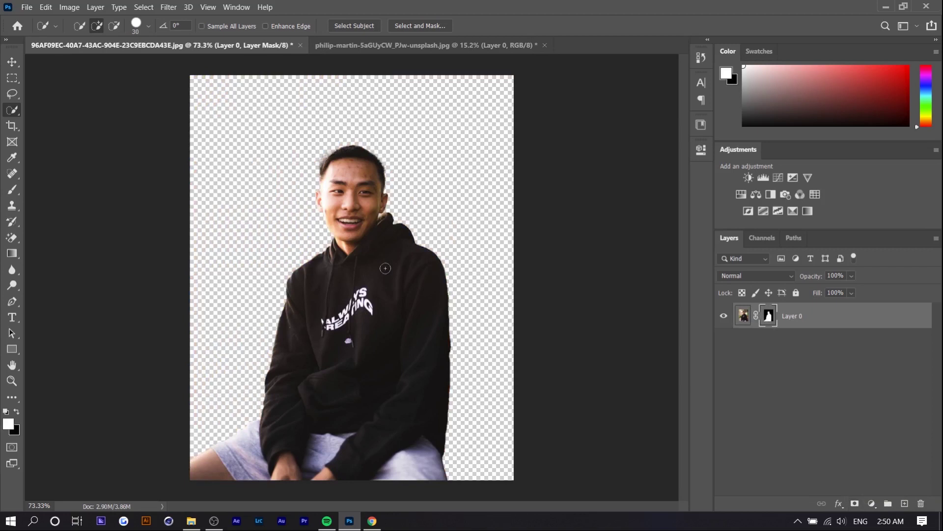
# - Undo the layer mask and deselect, restoring the bench photo's full background with the Move tool active
pyautogui.click(14, 61)
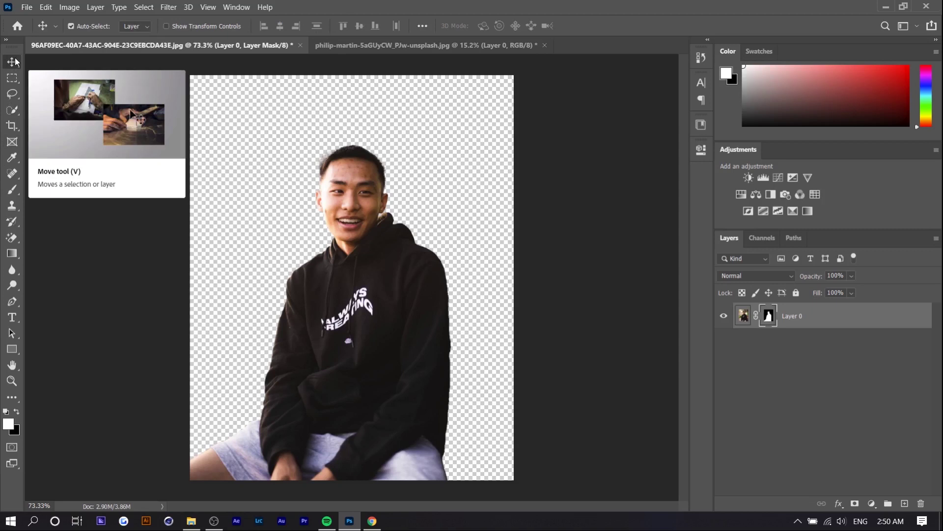
pyautogui.hotkey('ctrl', 'z')
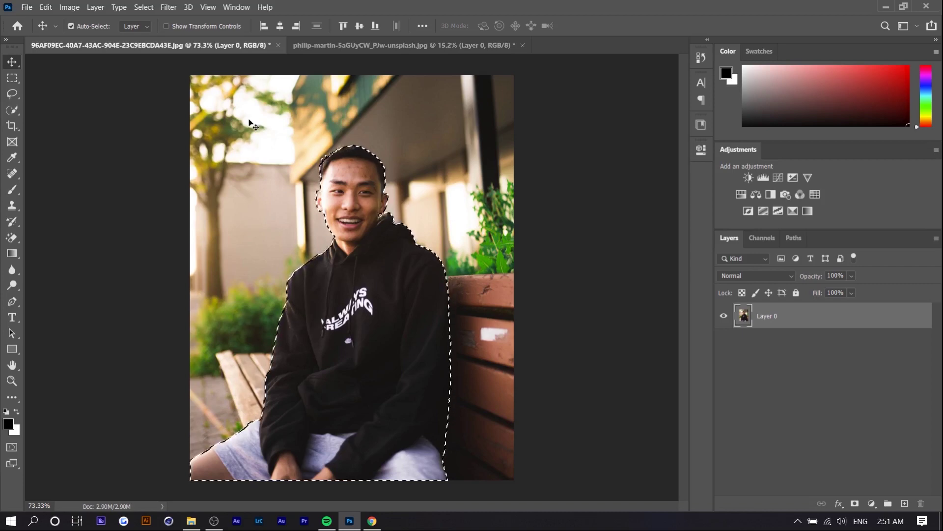
pyautogui.click(12, 301)
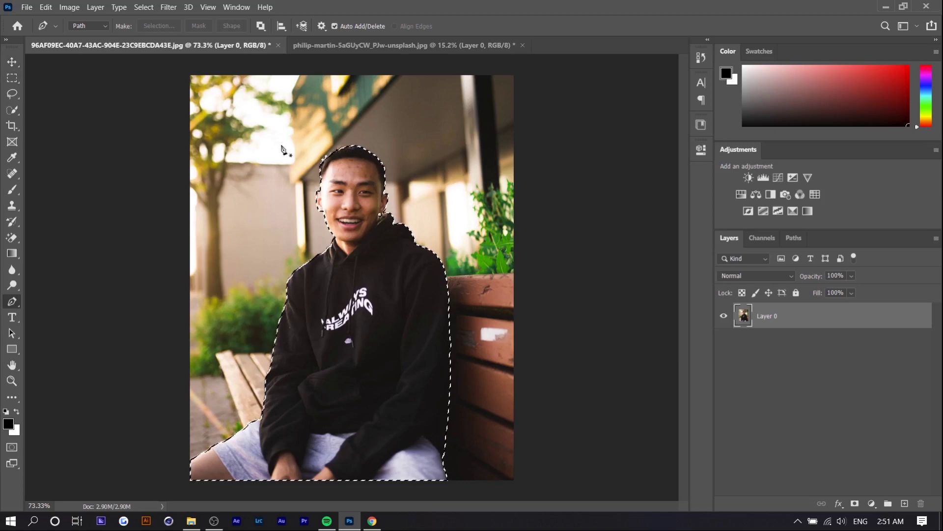
pyautogui.click(12, 61)
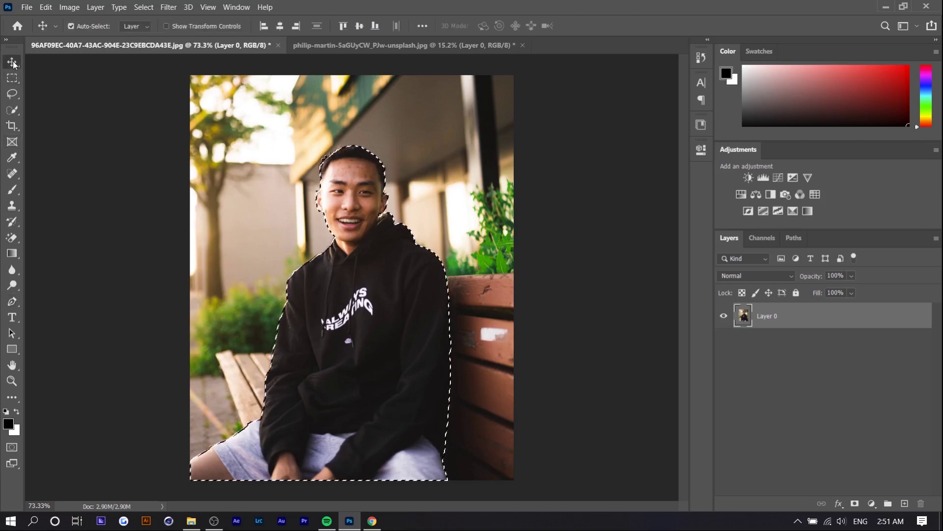
pyautogui.hotkey('ctrl', 'd')
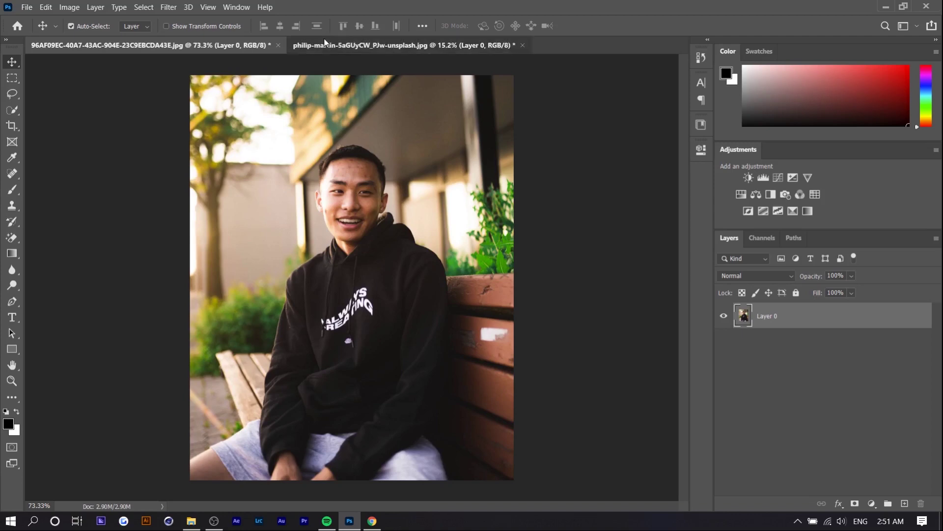
# - Make philip-martin-5aGUyCW_PJw-unsplash.jpg, the orange beanie portrait, the active document
pyautogui.click(373, 45)
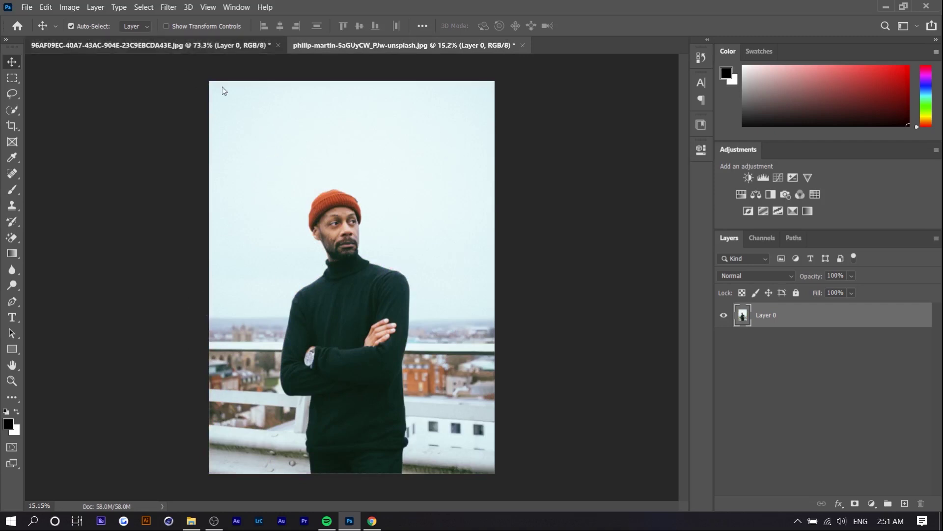
pyautogui.hotkey('ctrl', 'Tab')
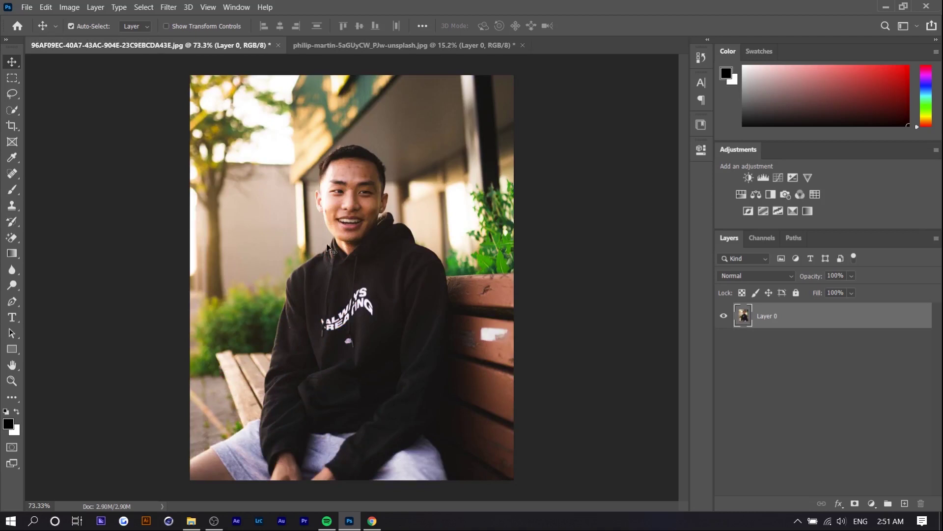
pyautogui.click(364, 49)
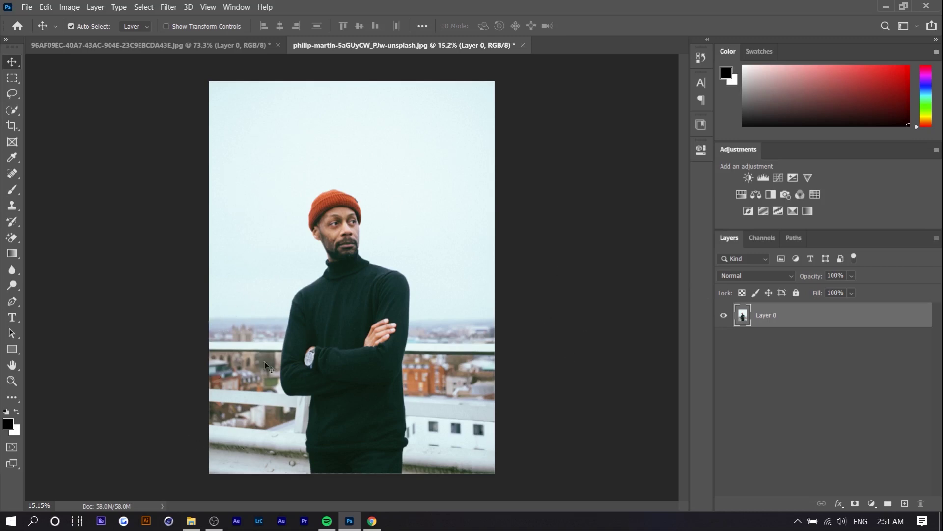
# - In Layer 0's Blending Options, set Blend If to Blue and drag This Layer's white slider left to hide the pale sky
pyautogui.rightClick(794, 329)
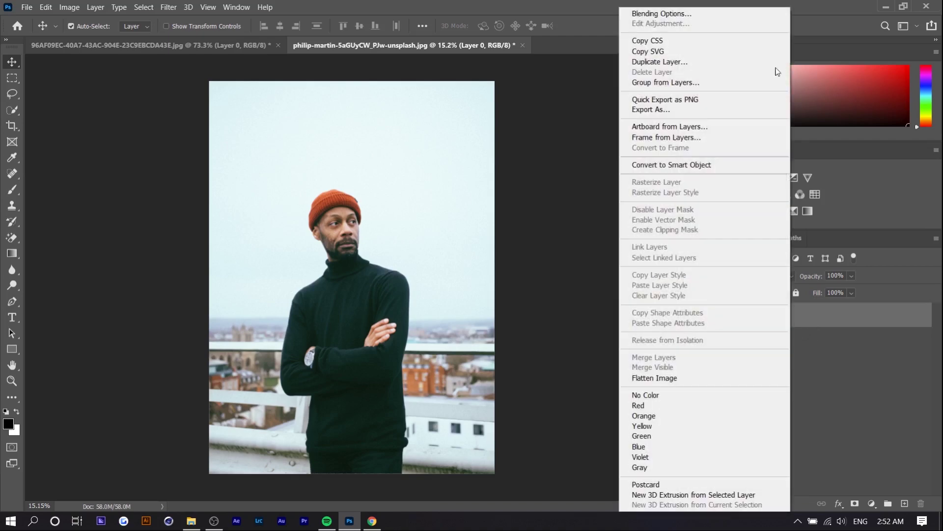
pyautogui.click(697, 15)
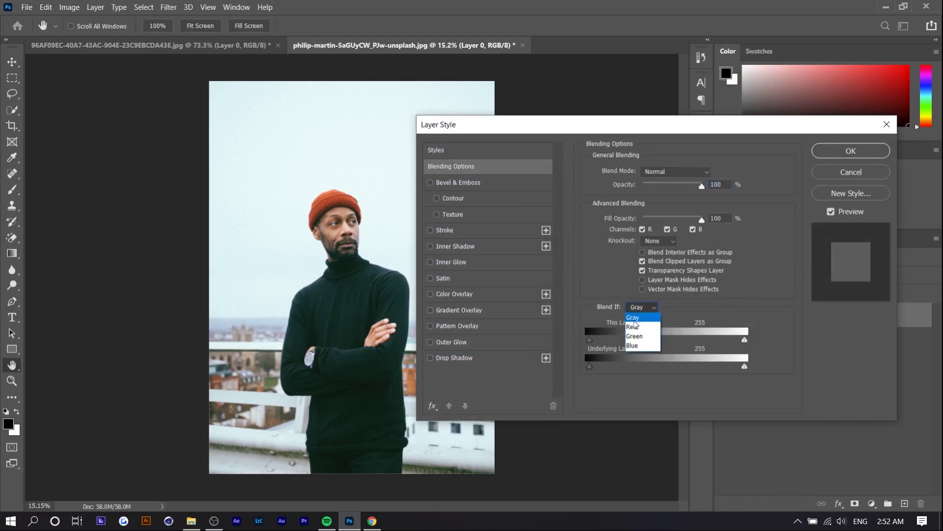
pyautogui.click(639, 344)
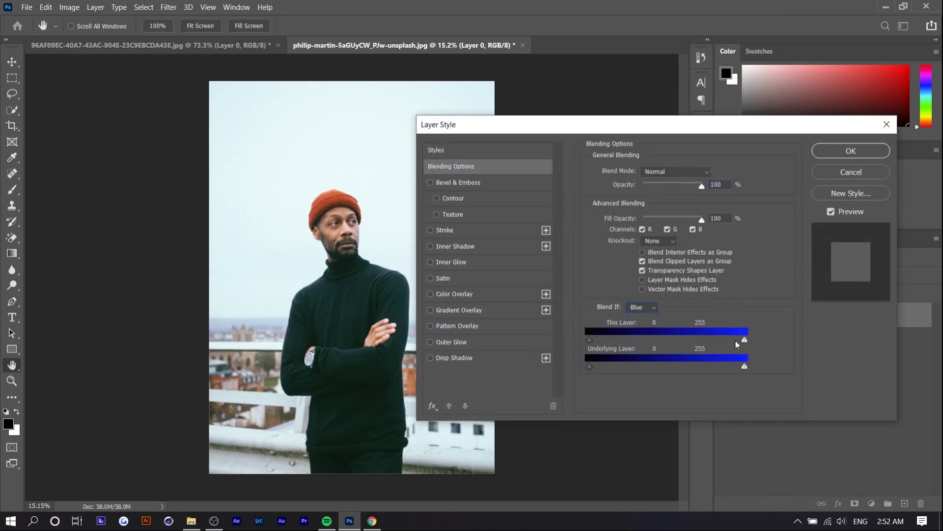
pyautogui.moveTo(745, 340); pyautogui.dragTo(708, 347)
pyautogui.moveTo(497, 129); pyautogui.dragTo(551, 73)
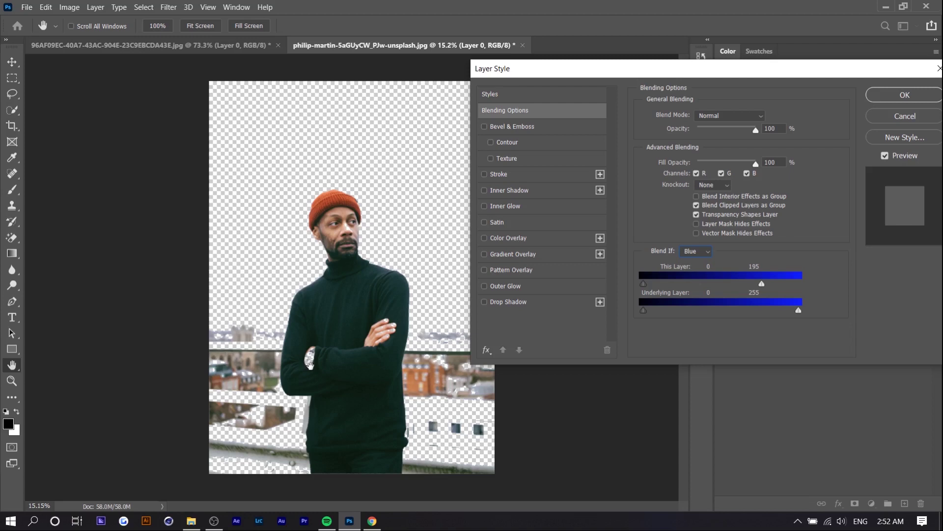
pyautogui.moveTo(534, 78); pyautogui.dragTo(478, 81)
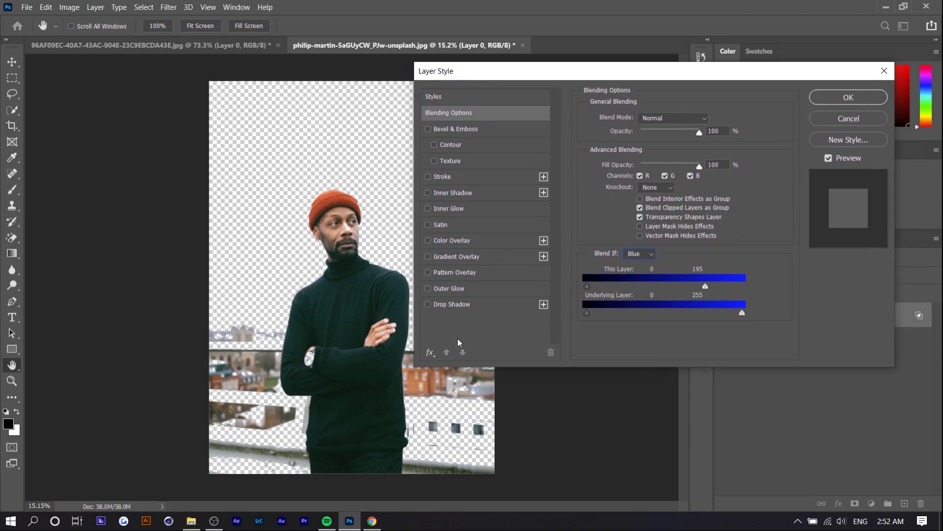
pyautogui.moveTo(705, 286)
pyautogui.mouseDown()
pyautogui.moveTo(588, 288)
pyautogui.moveTo(705, 294)
pyautogui.mouseUp()
# - Try Blend If on Red, then Green, then Blue with This Layer's white point at 207
pyautogui.hotkey('alt', 'Down')
pyautogui.press('Up')
pyautogui.press('Up')
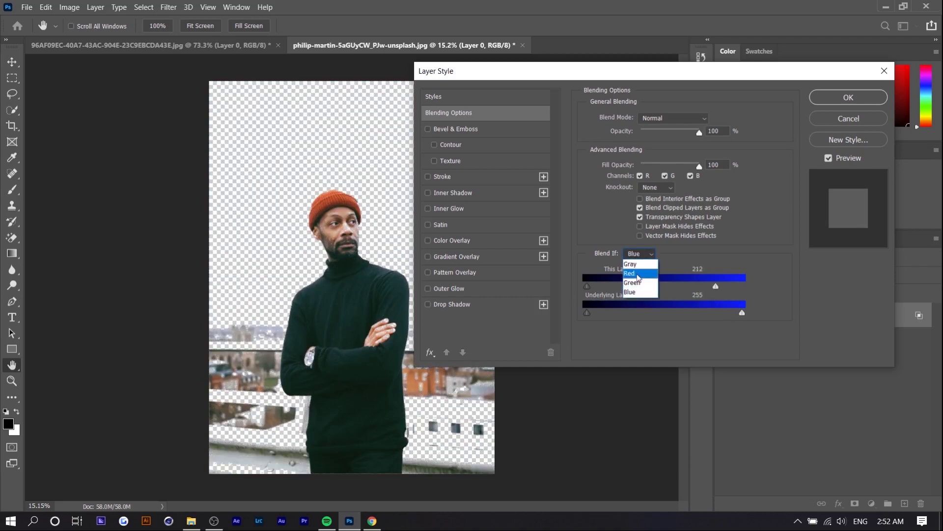
pyautogui.press('Return')
pyautogui.moveTo(743, 291)
pyautogui.mouseDown()
pyautogui.moveTo(576, 288)
pyautogui.moveTo(745, 289)
pyautogui.mouseUp()
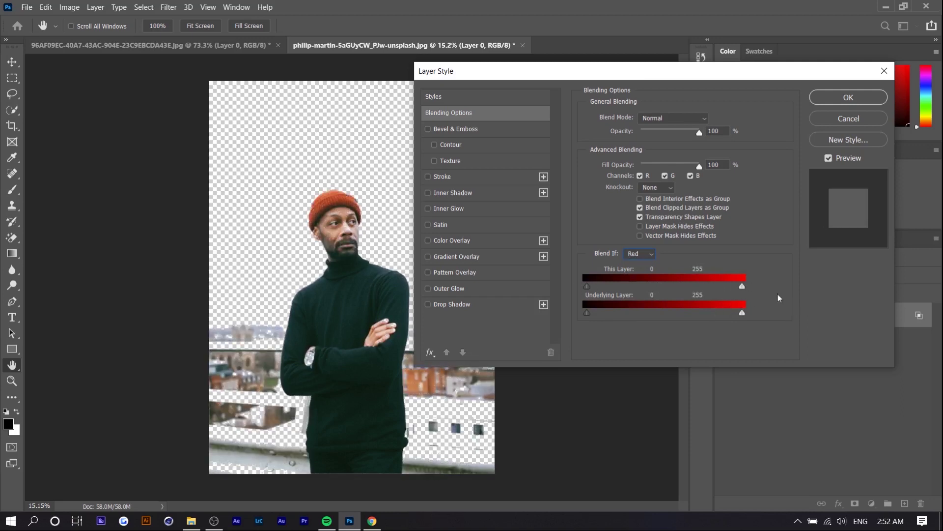
pyautogui.press('Down')
pyautogui.click(641, 254)
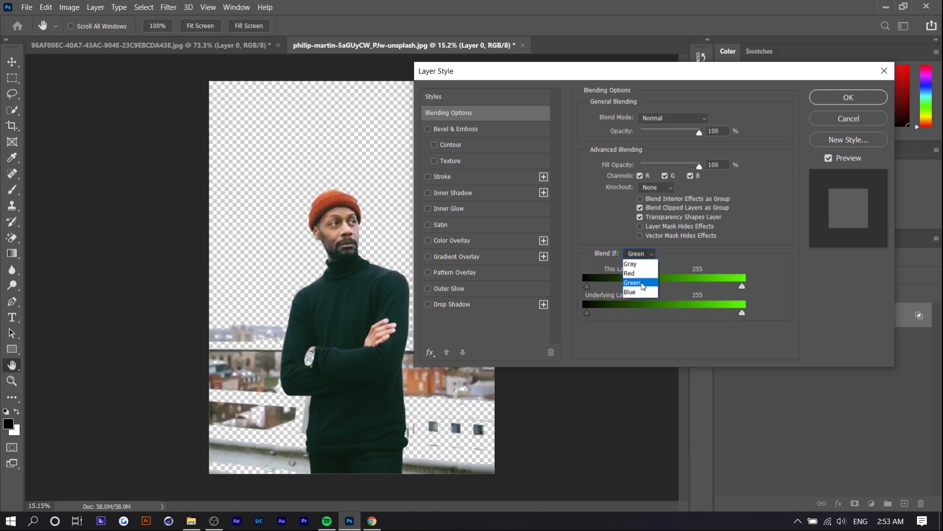
pyautogui.click(639, 292)
pyautogui.moveTo(742, 286); pyautogui.dragTo(709, 286)
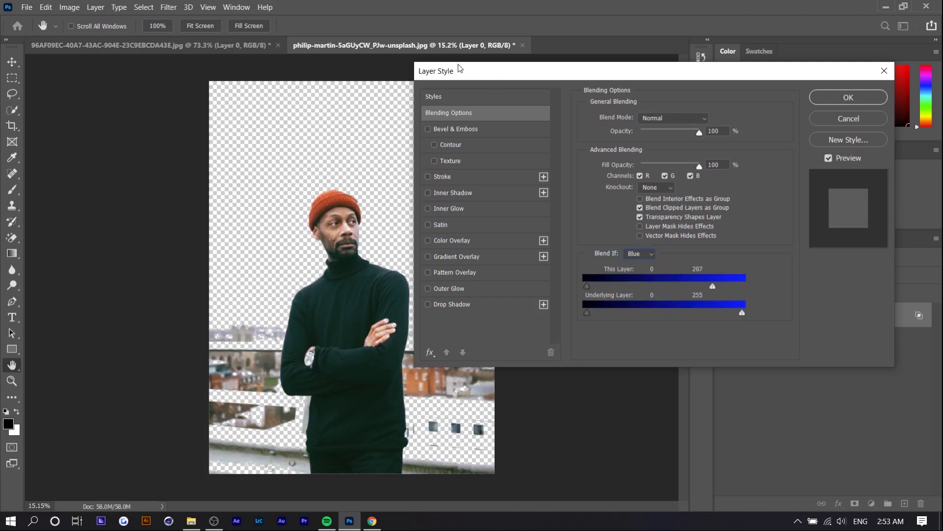
# - Cancel the Layer Style changes and bring the browser to the front
pyautogui.moveTo(448, 72); pyautogui.dragTo(306, 82)
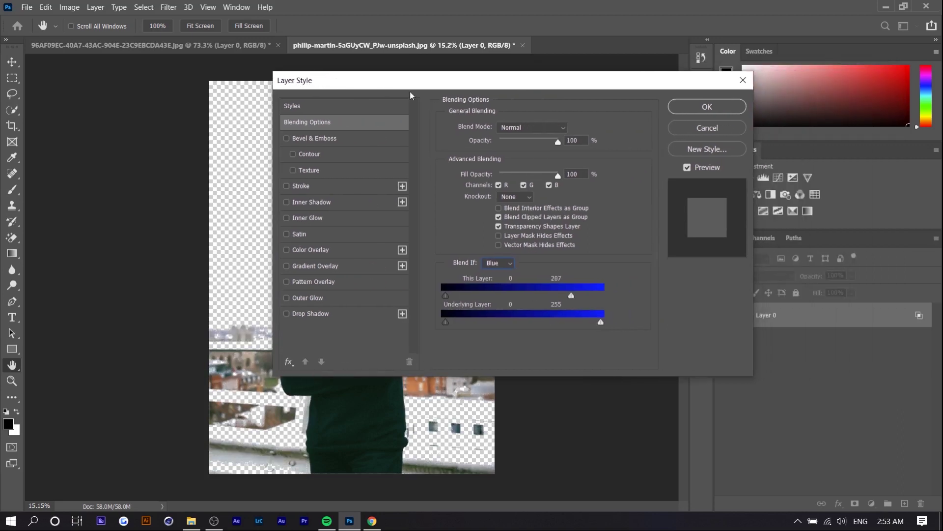
pyautogui.click(679, 132)
pyautogui.click(372, 520)
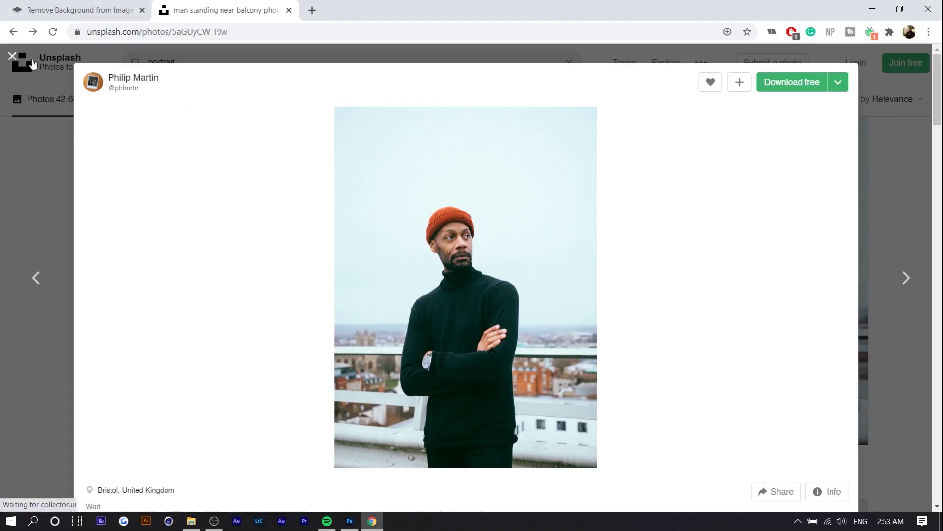
# - Close the portrait view and search Unsplash for 'road' instead of 'portrait'
pyautogui.click(19, 62)
pyautogui.click(193, 60)
pyautogui.doubleClick(193, 60)
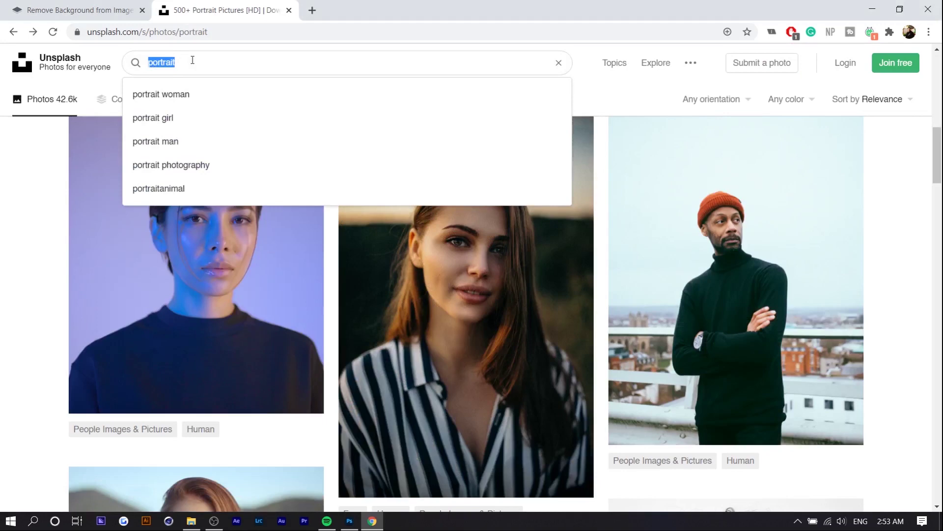
pyautogui.press('BackSpace')
pyautogui.write('road')
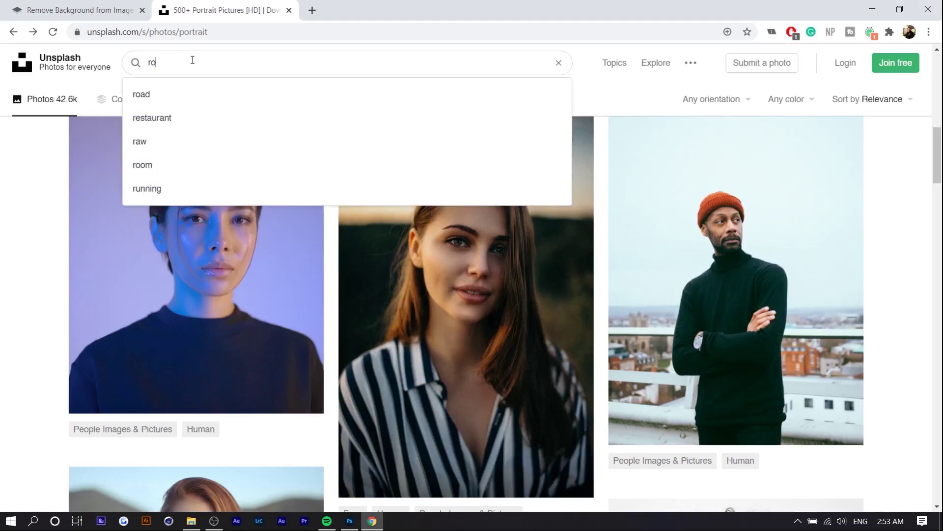
pyautogui.press('Return')
# - Download the straight Iceland highway photo and dismiss the Say thanks popup
pyautogui.click(569, 253)
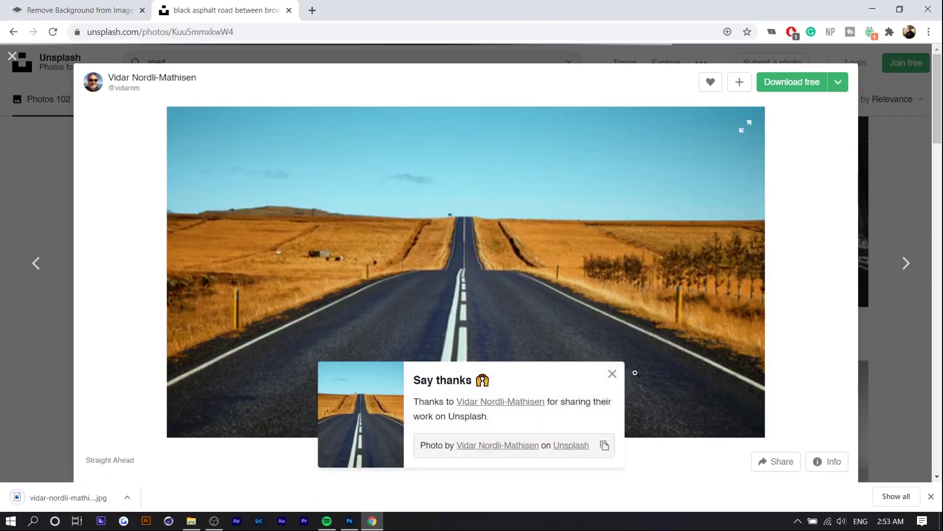
pyautogui.click(612, 374)
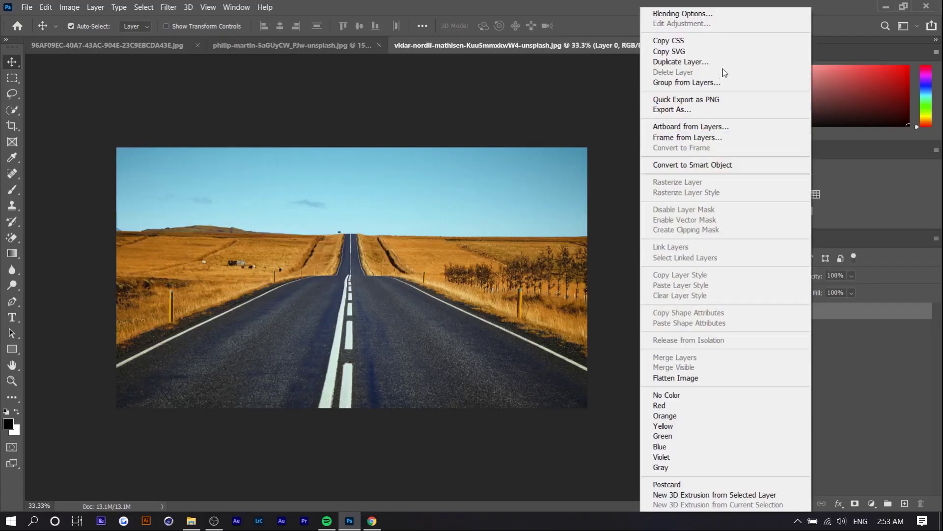
pyautogui.click(685, 14)
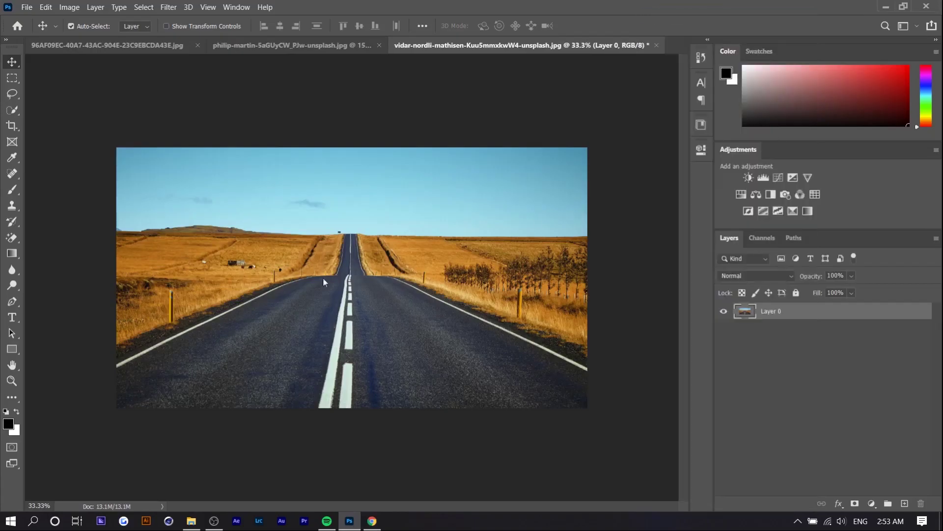
# - Apply a Blue-channel Blend If to the road photo with This Layer's white slider at 168
pyautogui.moveTo(442, 85); pyautogui.dragTo(697, 97)
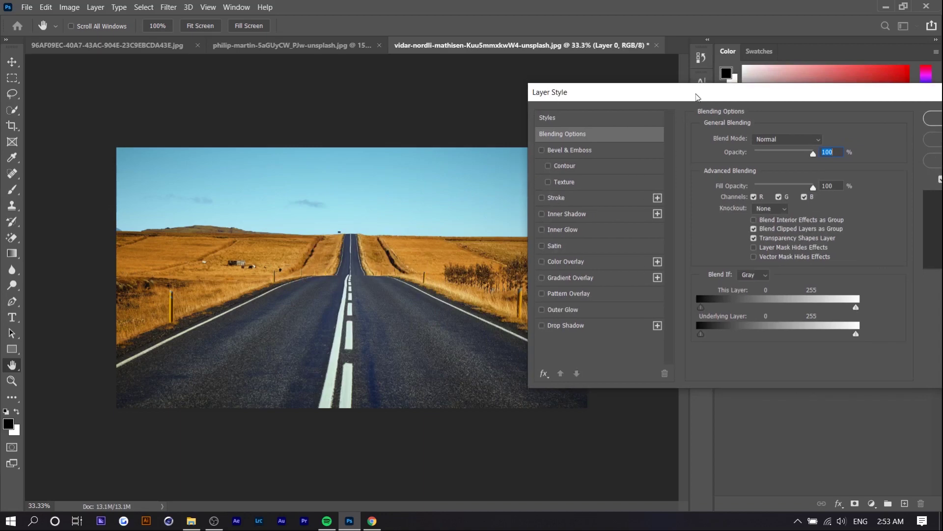
pyautogui.click(755, 275)
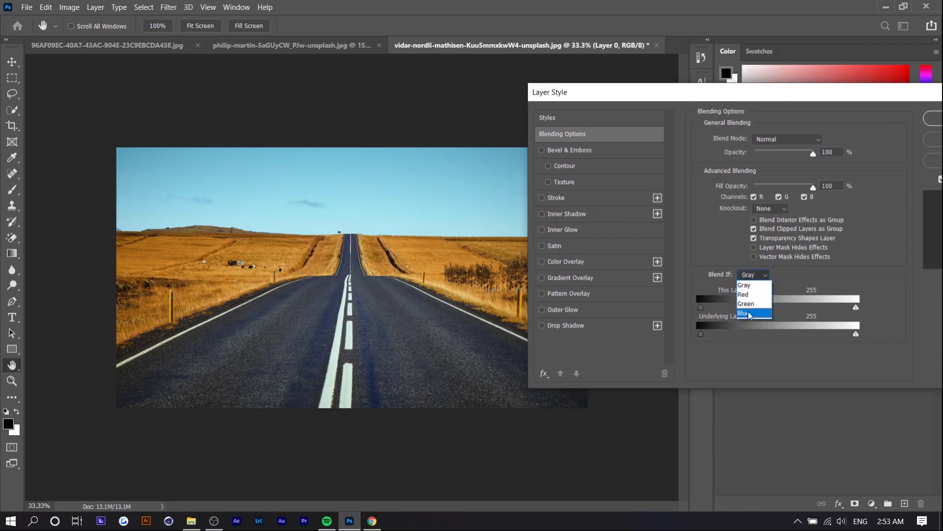
pyautogui.click(749, 311)
pyautogui.moveTo(856, 308); pyautogui.dragTo(804, 305)
pyautogui.moveTo(628, 89); pyautogui.dragTo(324, 122)
pyautogui.click(620, 148)
# - Undo the sky removal and switch back to the portrait document
pyautogui.press('v')
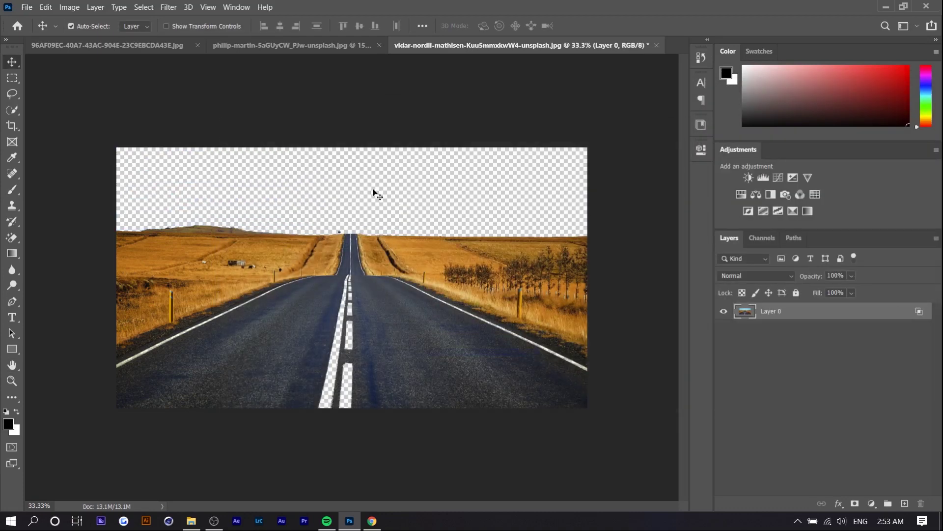
pyautogui.hotkey('ctrl', 'z')
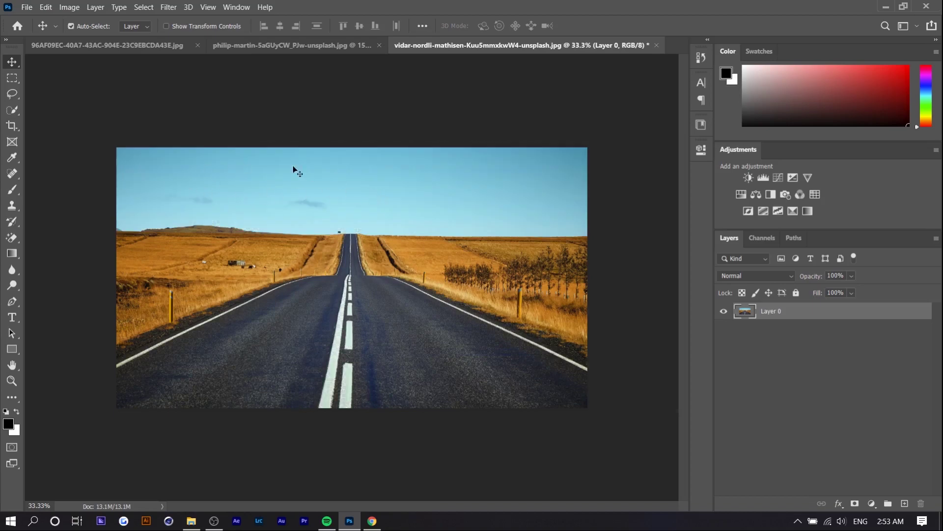
pyautogui.click(314, 45)
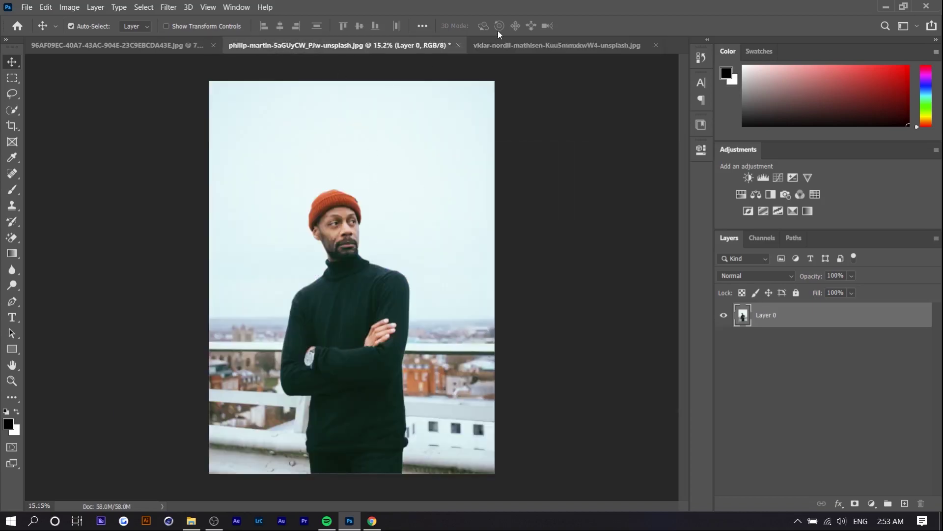
# - Erase the portrait's pale sky with the Magic Eraser Tool
pyautogui.click(506, 45)
pyautogui.hotkey('ctrl', 'shift', 'Tab')
pyautogui.click(12, 238)
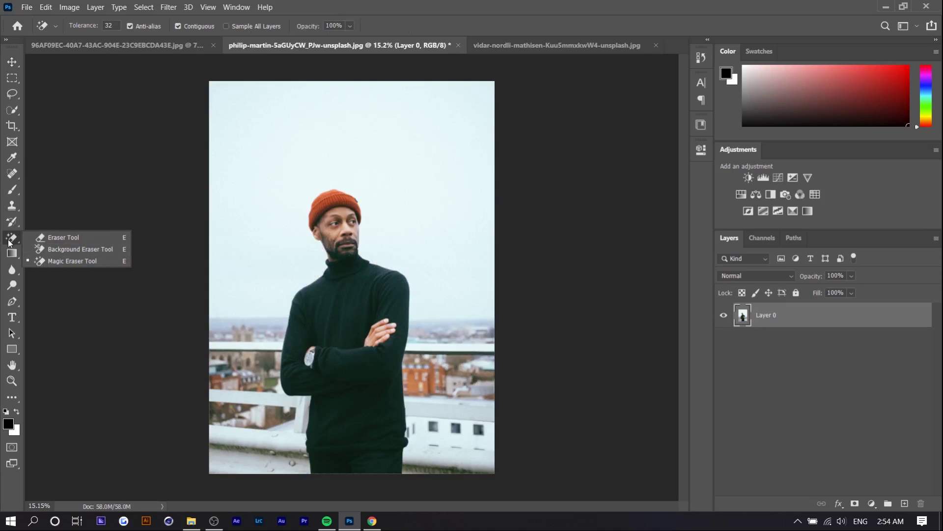
pyautogui.click(87, 260)
pyautogui.click(272, 143)
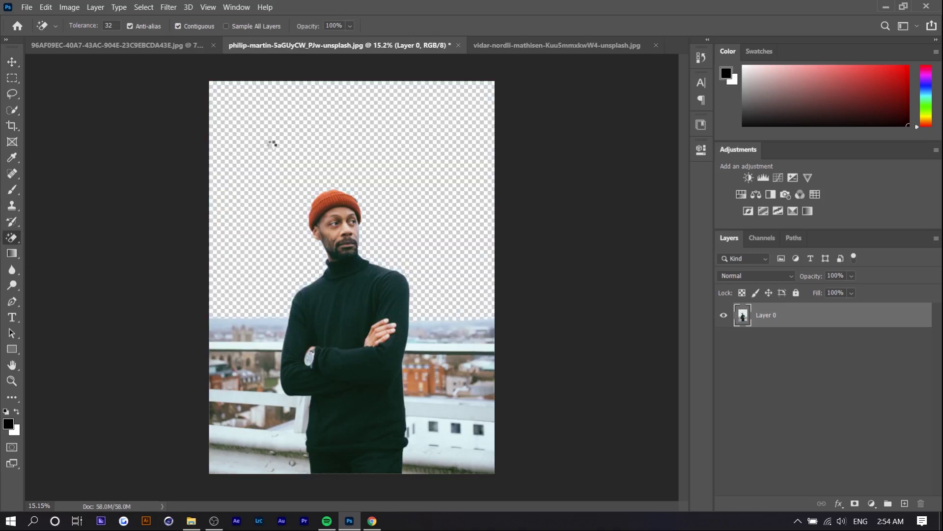
# - Magic-erase the road photo's blue sky, including both top corners, then return to the Move tool
pyautogui.click(501, 48)
pyautogui.click(361, 164)
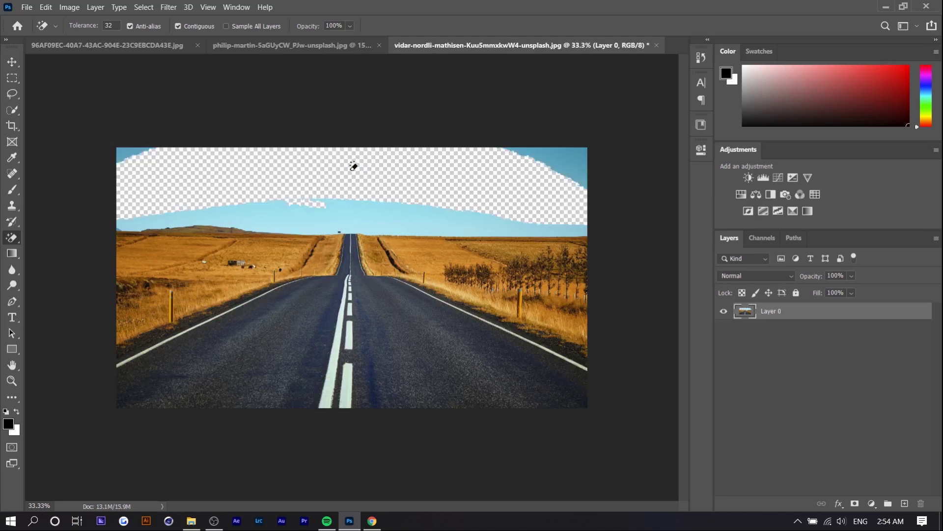
pyautogui.click(364, 197)
pyautogui.click(119, 151)
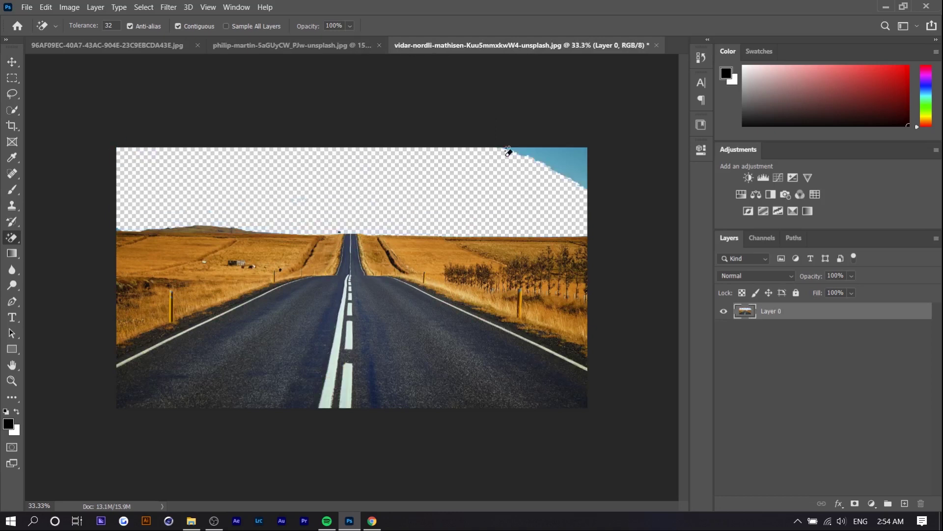
pyautogui.click(554, 149)
pyautogui.click(11, 62)
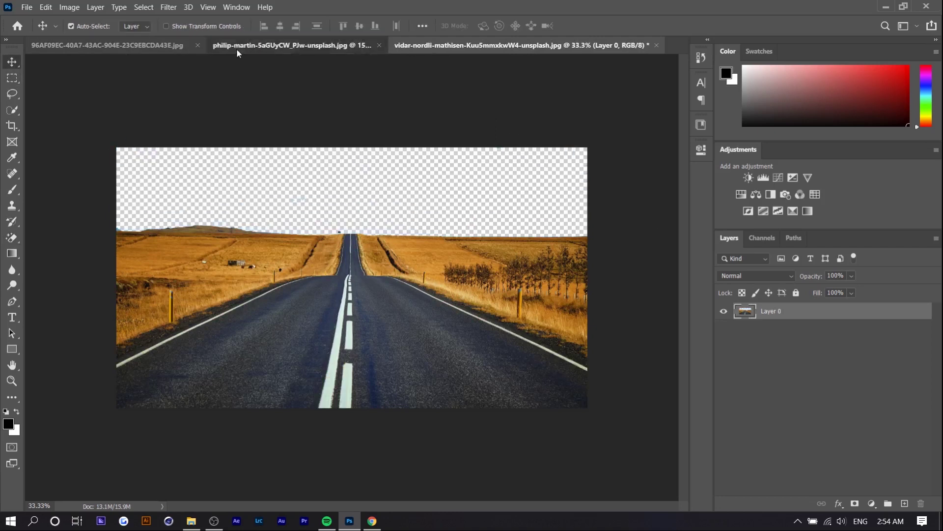
pyautogui.click(237, 47)
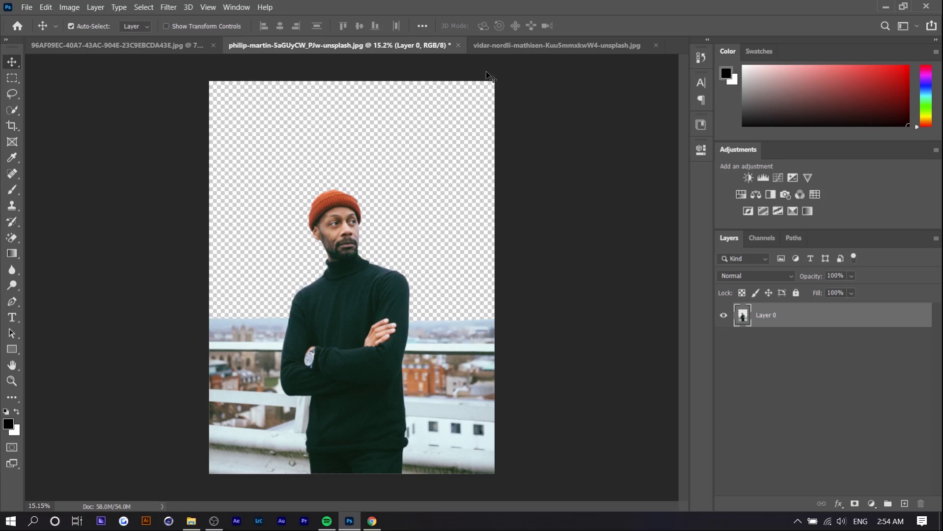
pyautogui.click(529, 48)
# - Drag the road image toward the portrait document
pyautogui.moveTo(471, 190)
pyautogui.mouseDown()
pyautogui.moveTo(332, 49)
pyautogui.moveTo(478, 193)
pyautogui.mouseUp()
pyautogui.moveTo(421, 241); pyautogui.dragTo(400, 203)
pyautogui.moveTo(598, 226); pyautogui.dragTo(372, 524)
# - In the browser, close the finished-download notice and go to the remove.bg tab
pyautogui.click(372, 523)
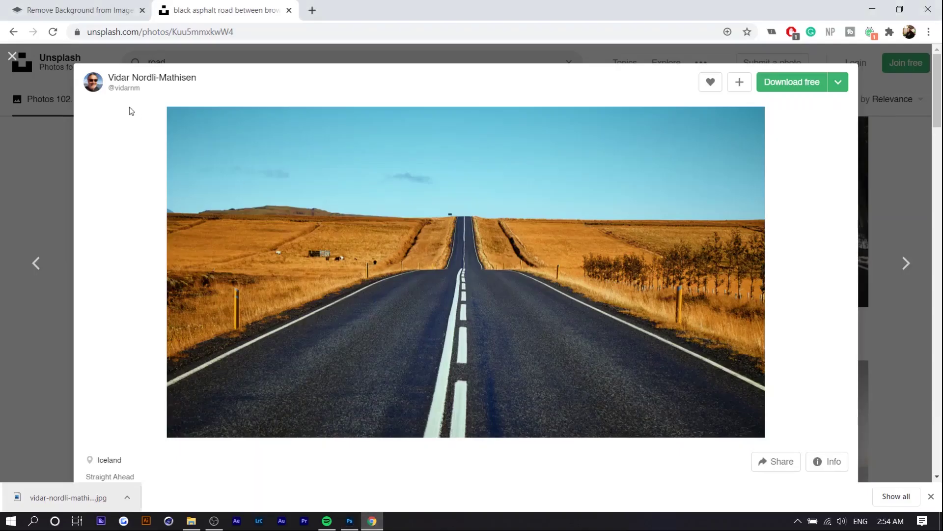
pyautogui.click(931, 496)
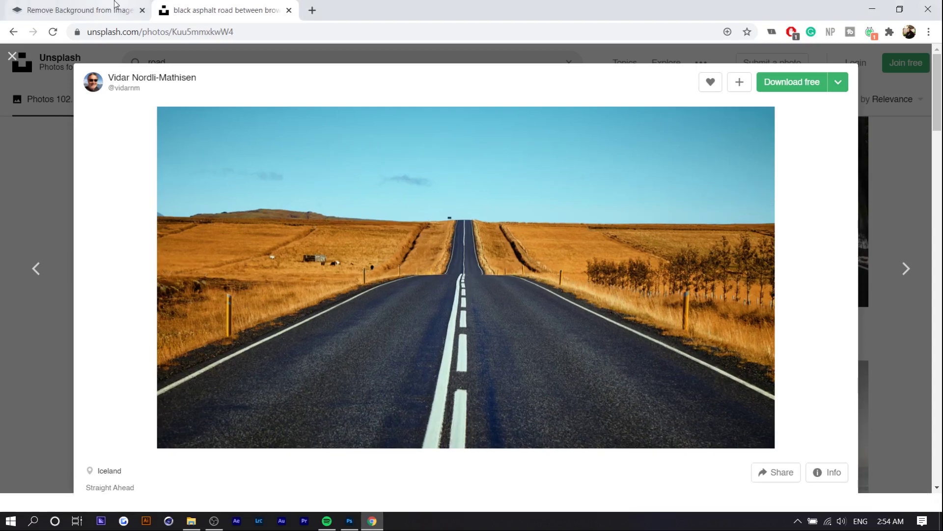
pyautogui.click(116, 8)
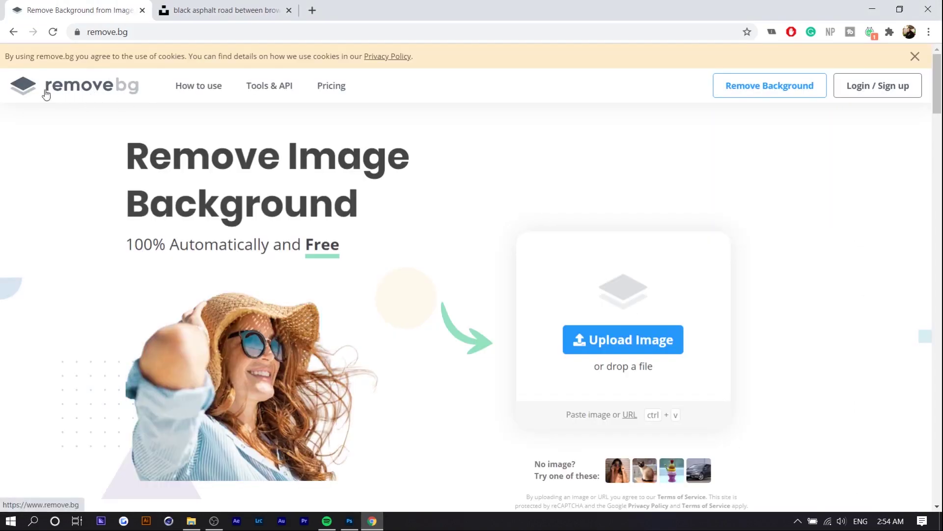
# - Open the Downloads folder and upload the woman's denim-jacket portrait to remove.bg
pyautogui.scroll(-1, 396, 299)
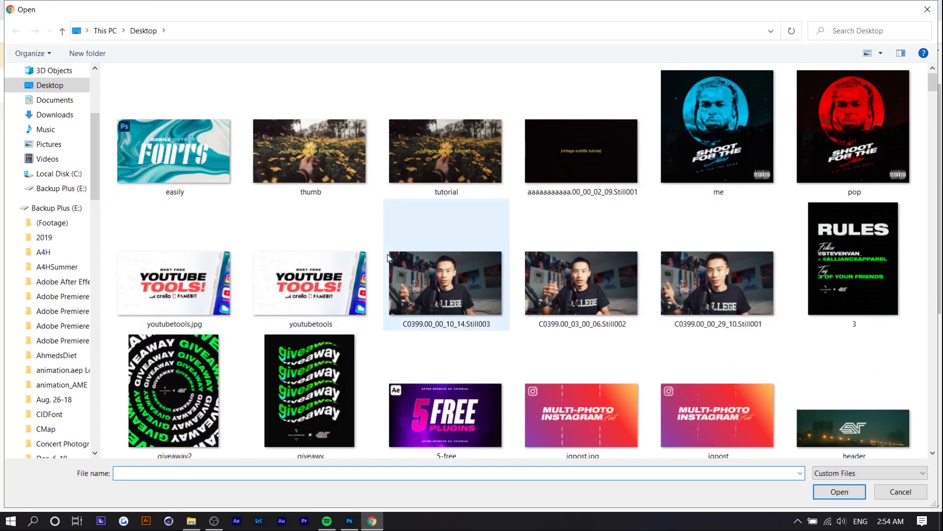
pyautogui.scroll(-5, 366, 269)
pyautogui.scroll(-5, 366, 269)
pyautogui.click(55, 115)
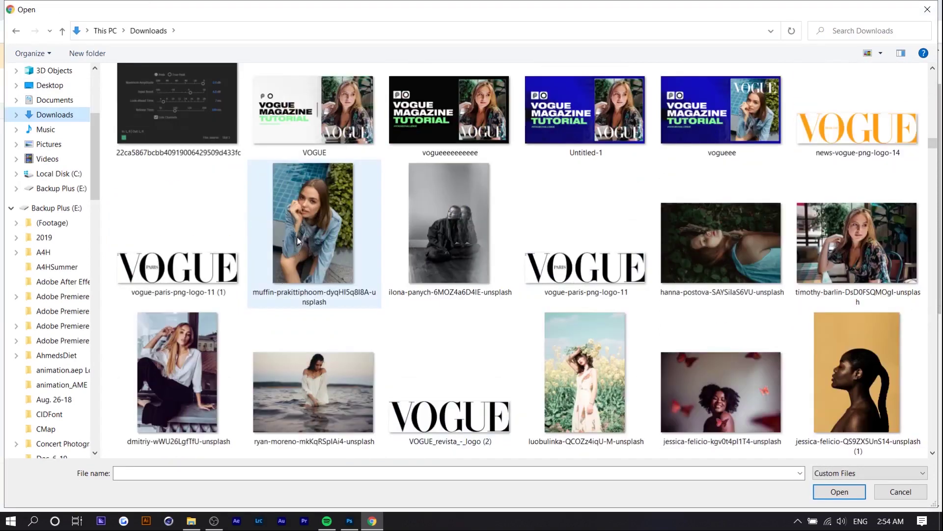
pyautogui.doubleClick(319, 219)
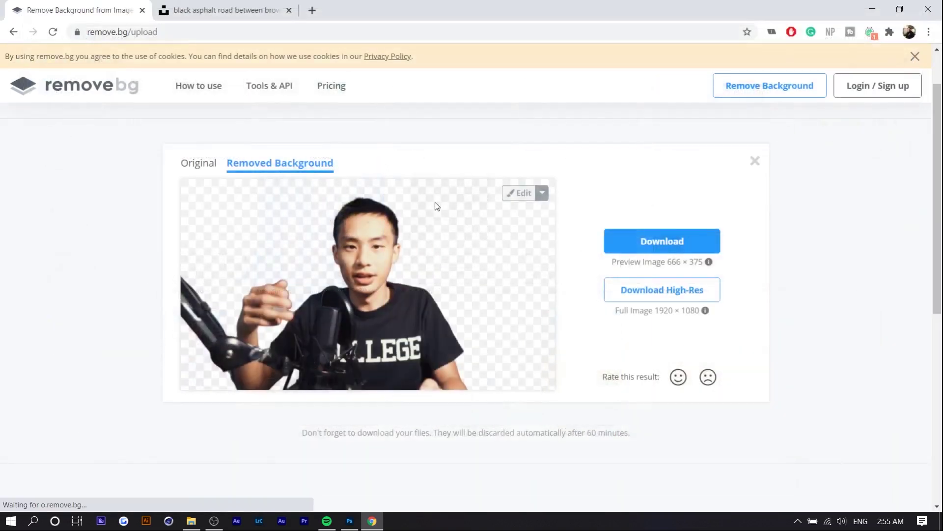
# - Review remove.bg's cutout of the denim-jacket woman and check its 408 × 612 preview size
pyautogui.scroll(-1, 338, 379)
pyautogui.scroll(-2, 388, 393)
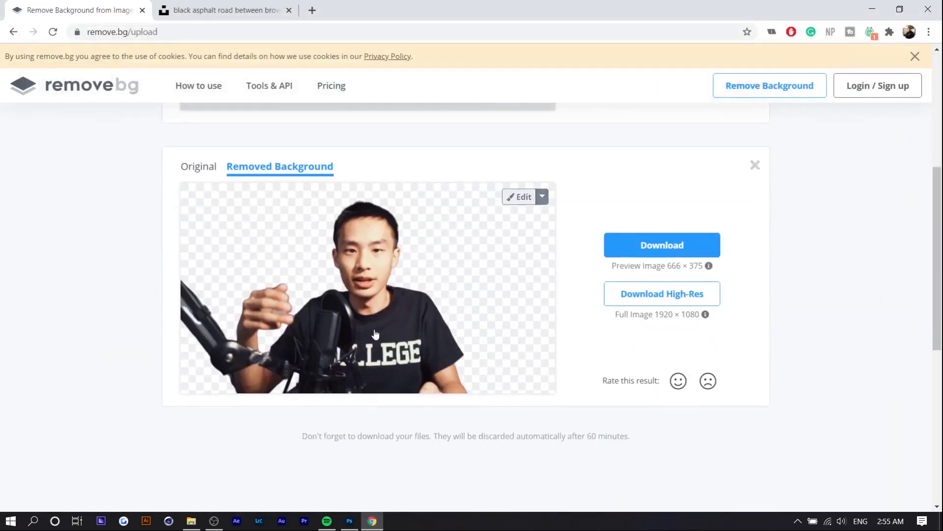
pyautogui.scroll(5, 401, 364)
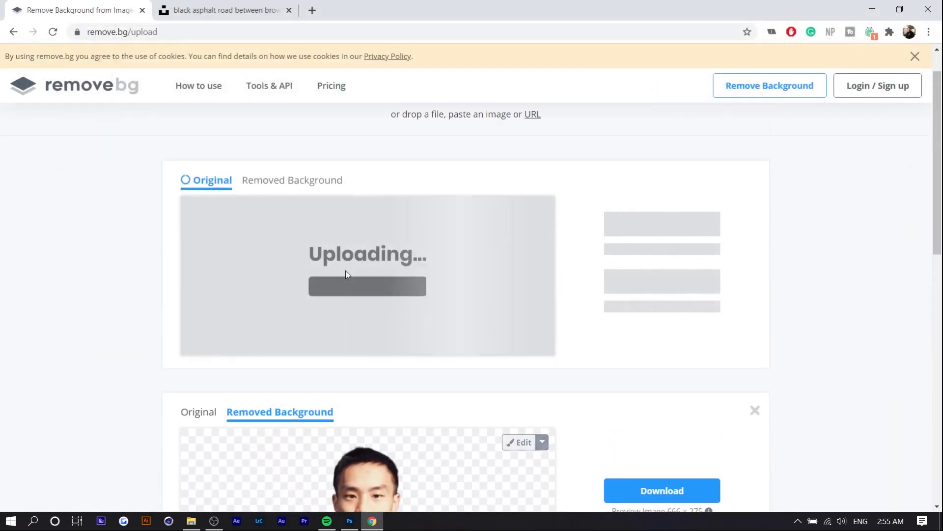
pyautogui.scroll(-1, 356, 319)
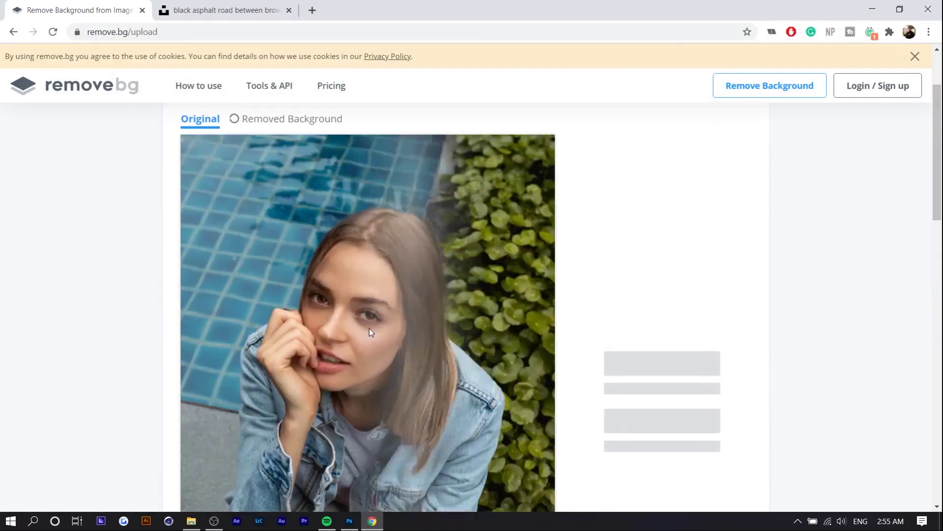
pyautogui.scroll(-1, 543, 181)
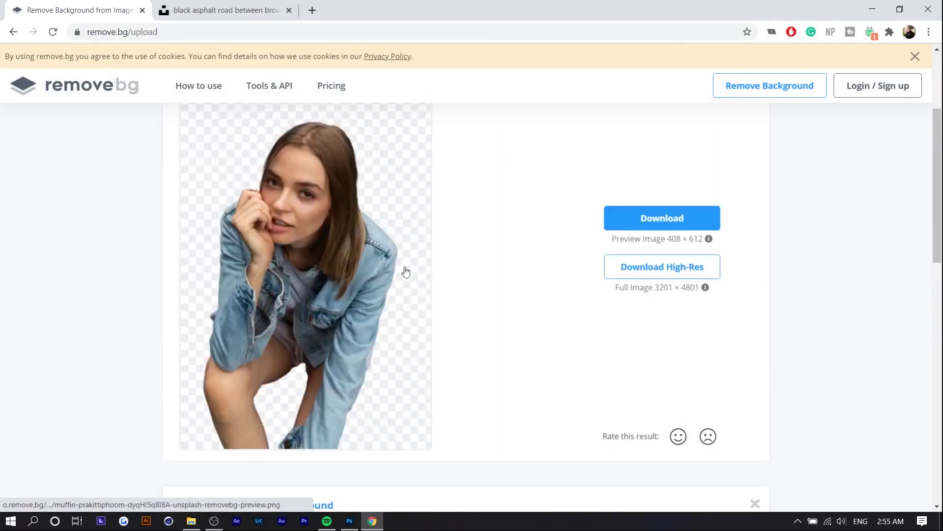
pyautogui.scroll(-3, 317, 285)
pyautogui.scroll(4, 316, 285)
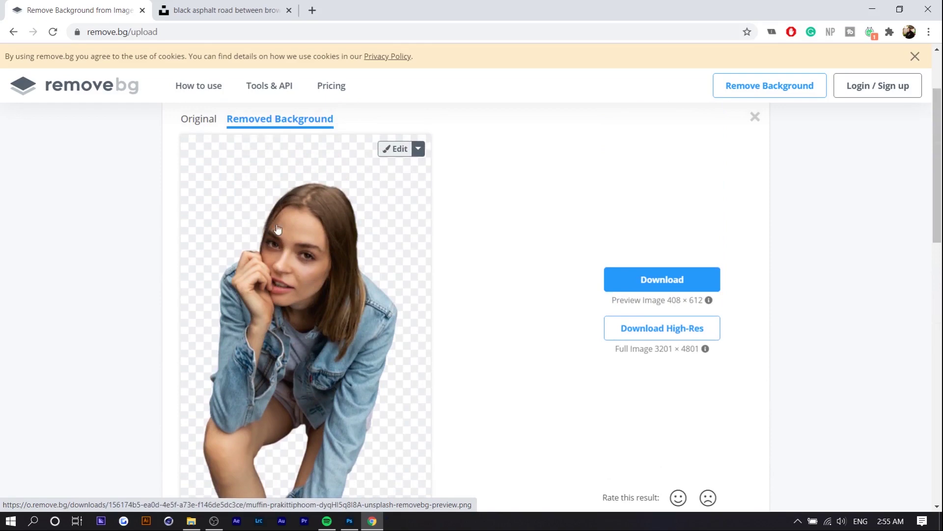
pyautogui.scroll(-2, 360, 231)
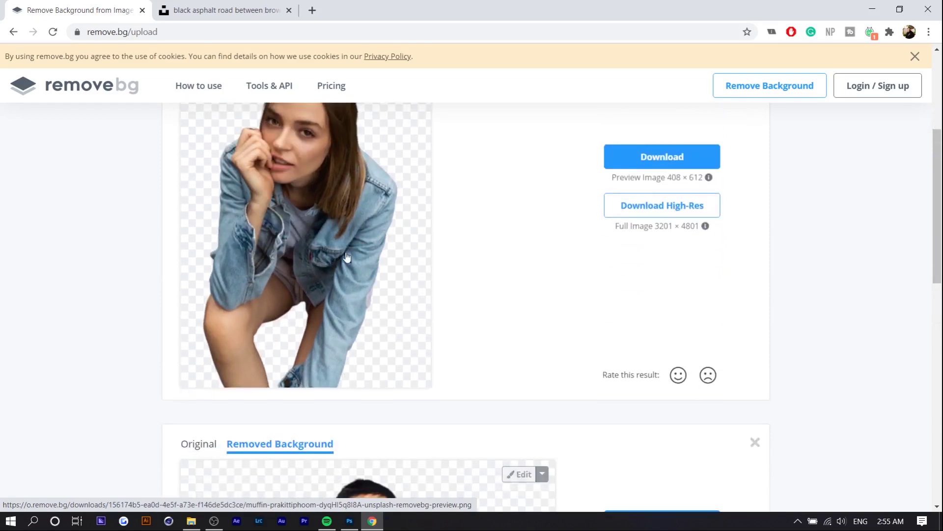
pyautogui.scroll(2, 352, 249)
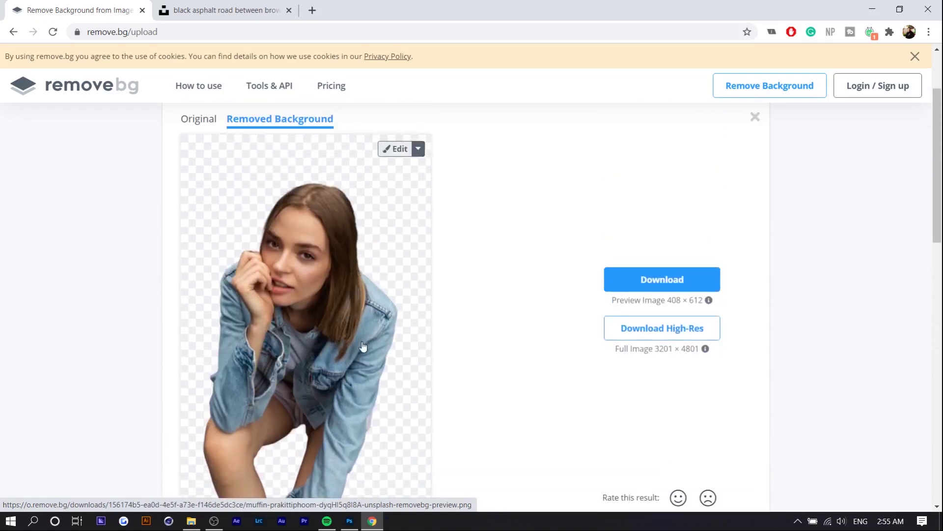
pyautogui.scroll(1, 265, 210)
pyautogui.scroll(-2, 305, 320)
pyautogui.scroll(2, 302, 319)
pyautogui.scroll(-7, 310, 317)
pyautogui.scroll(3, 319, 315)
pyautogui.scroll(-4, 318, 311)
pyautogui.scroll(7, 456, 358)
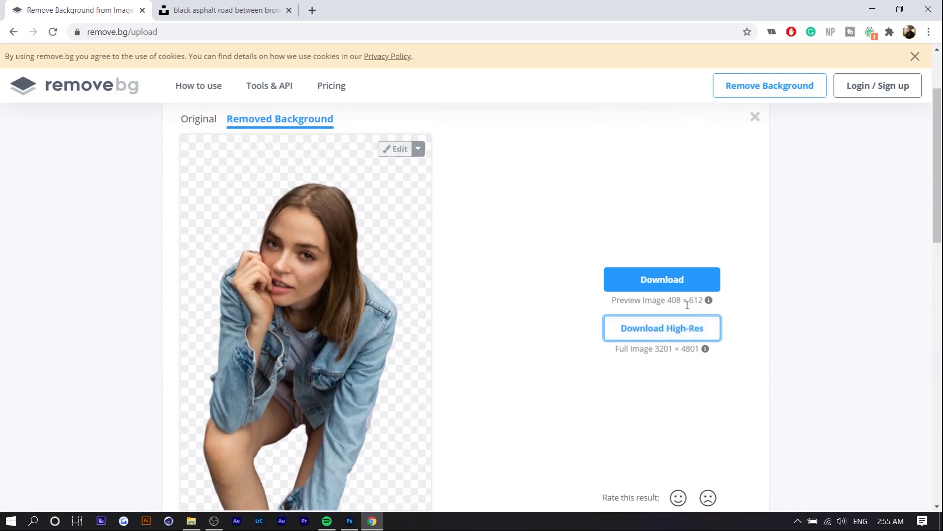
pyautogui.moveTo(709, 301)
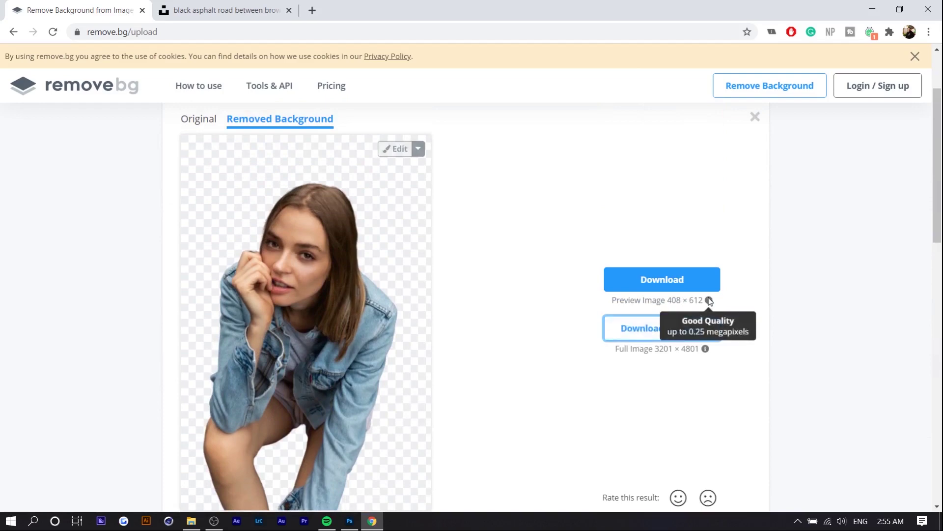
pyautogui.moveTo(704, 300); pyautogui.dragTo(667, 301)
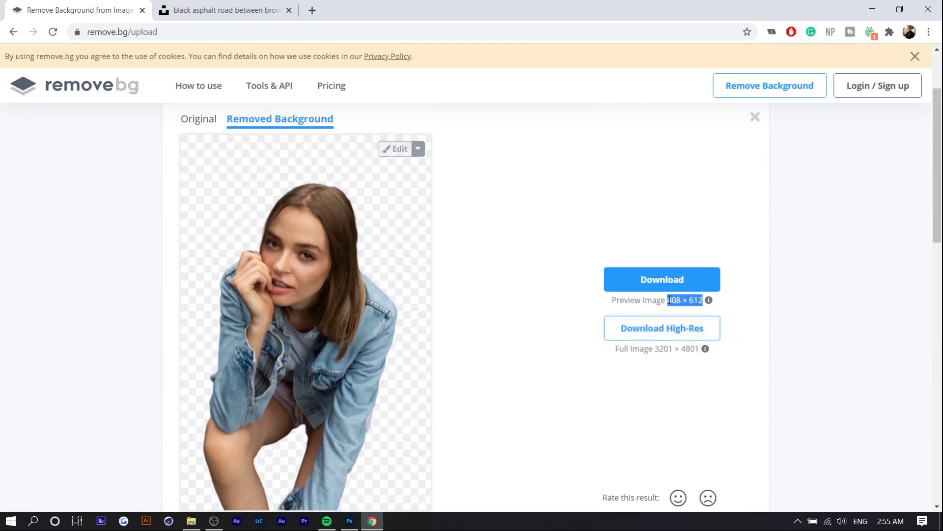
pyautogui.click(709, 304)
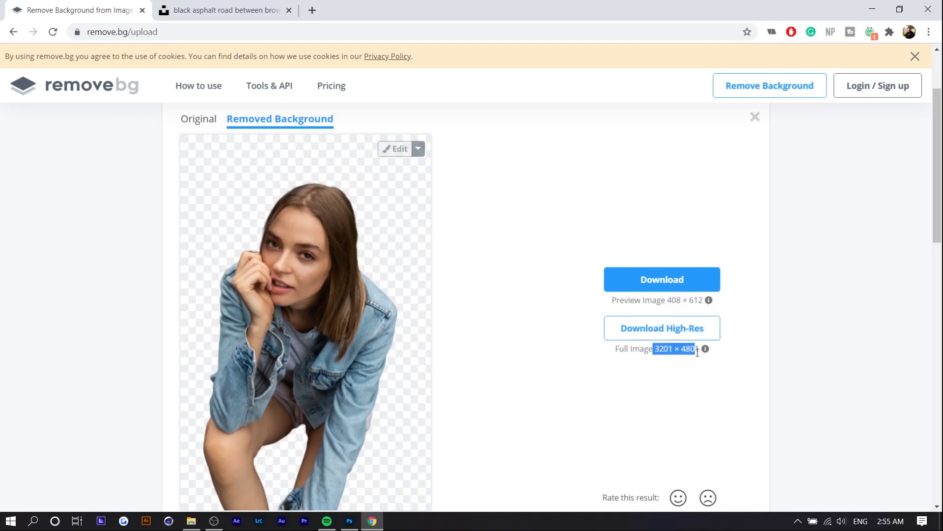
pyautogui.scroll(-7, 697, 352)
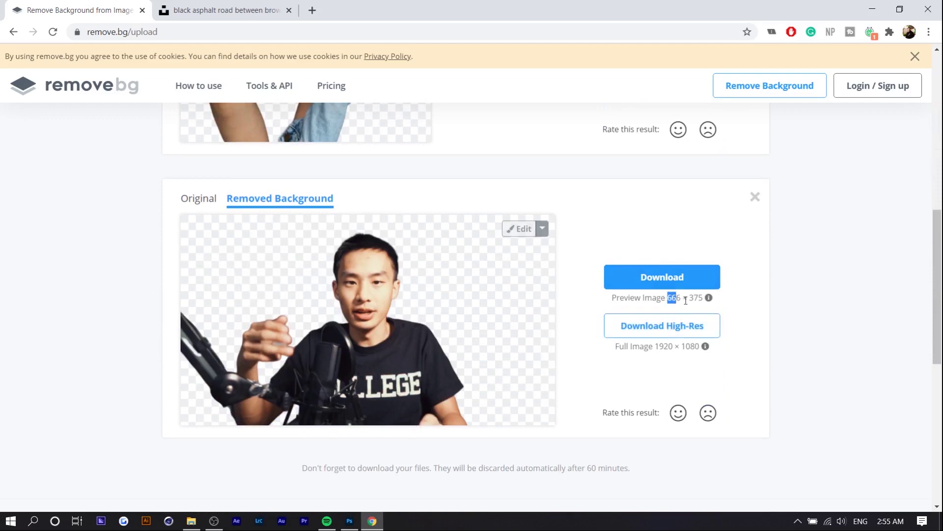
pyautogui.click(753, 335)
# - Download the woman's 408 × 612 preview cutout PNG and open it
pyautogui.scroll(4, 746, 340)
pyautogui.scroll(2, 746, 341)
pyautogui.scroll(-9, 575, 207)
pyautogui.moveTo(659, 223); pyautogui.dragTo(689, 227)
pyautogui.scroll(8, 589, 186)
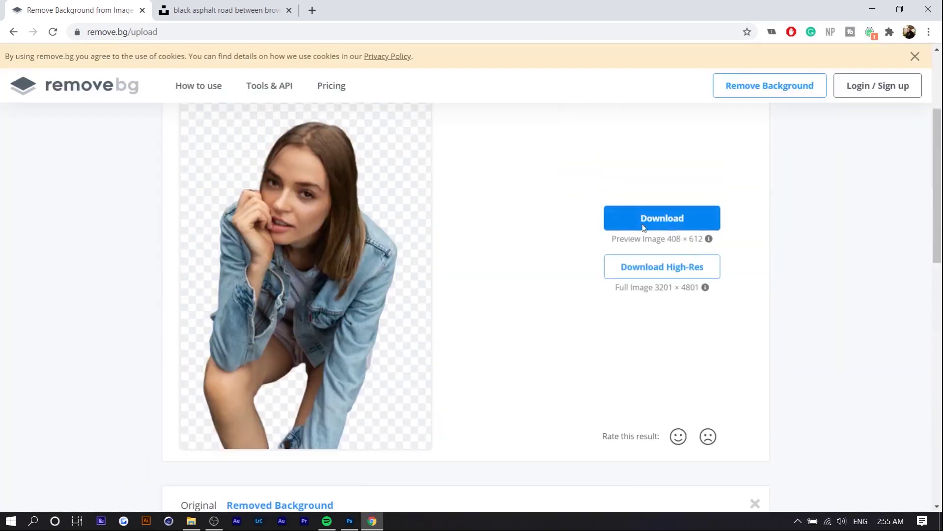
pyautogui.click(614, 224)
pyautogui.click(69, 497)
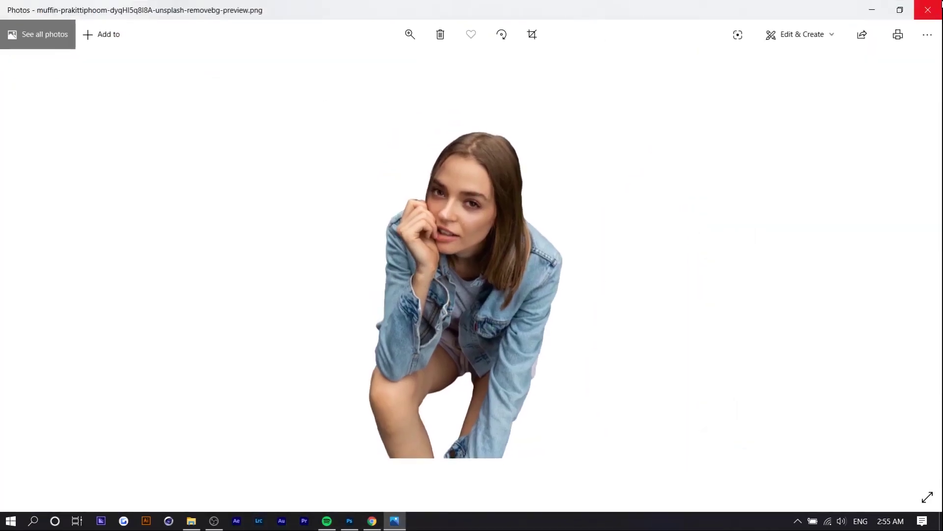
# - Close the photo viewer and return to Photoshop's sky-erased bench portrait
pyautogui.click(929, 10)
pyautogui.scroll(3, 542, 221)
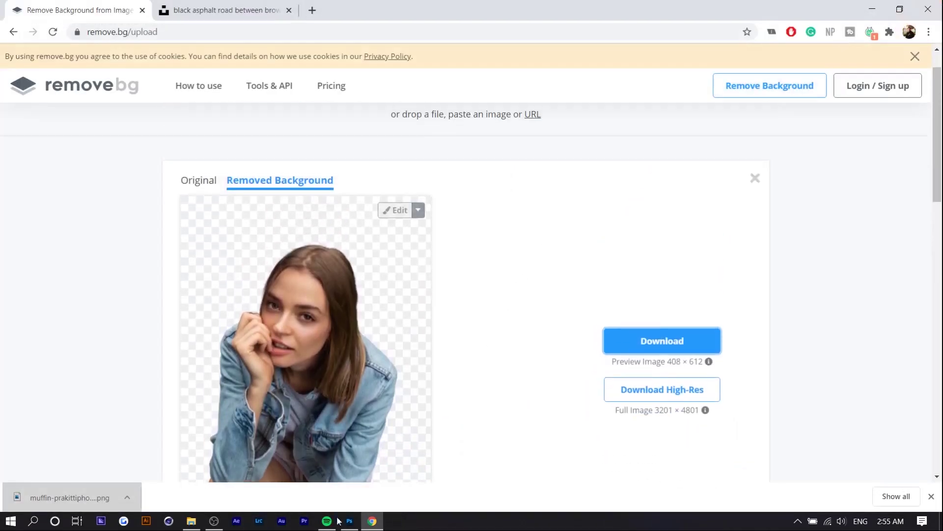
pyautogui.click(351, 526)
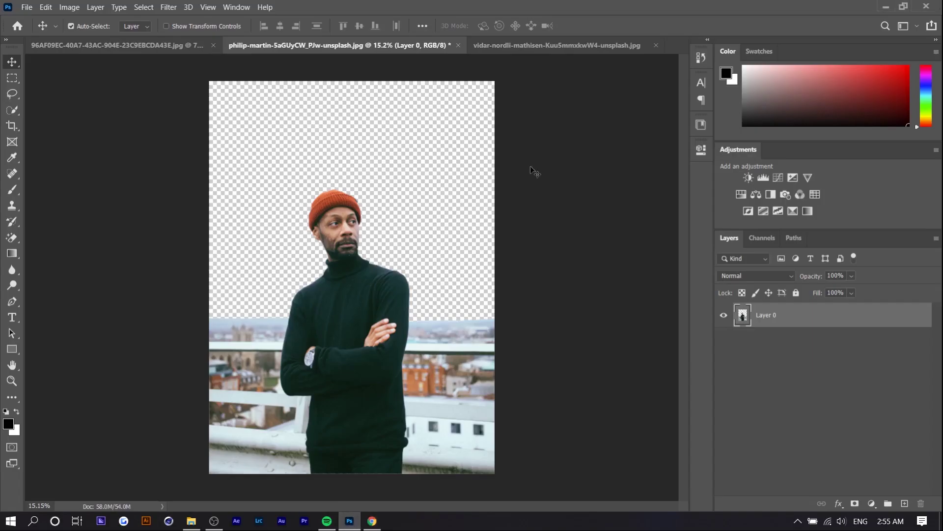
pyautogui.click(128, 50)
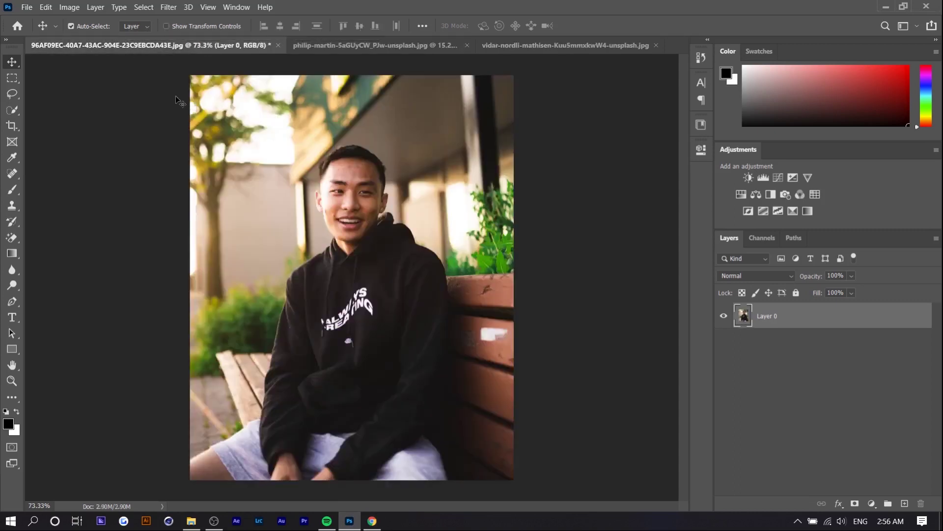